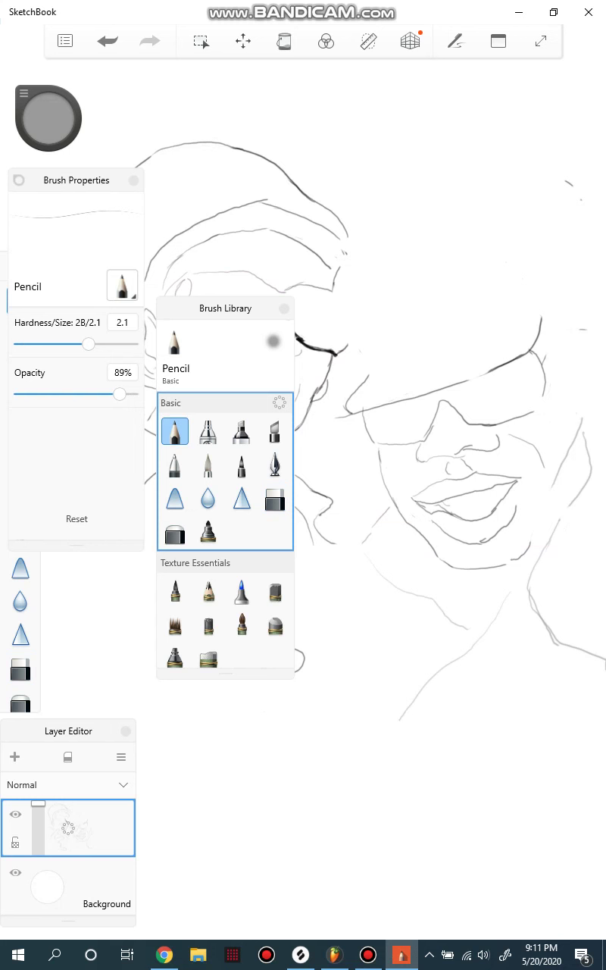
# Sketch the capped figure's collar as two roughly parallel pencil lines running from below the chin down the chest.
pyautogui.moveTo(392, 804)
pyautogui.mouseDown()
pyautogui.moveTo(379, 742)
pyautogui.moveTo(415, 684)
pyautogui.moveTo(468, 626)
pyautogui.mouseUp()
pyautogui.moveTo(451, 635)
pyautogui.mouseDown()
pyautogui.moveTo(372, 713)
pyautogui.moveTo(372, 764)
pyautogui.moveTo(382, 798)
pyautogui.moveTo(391, 804)
pyautogui.moveTo(388, 811)
pyautogui.moveTo(385, 718)
pyautogui.mouseUp()
pyautogui.click(21, 669)
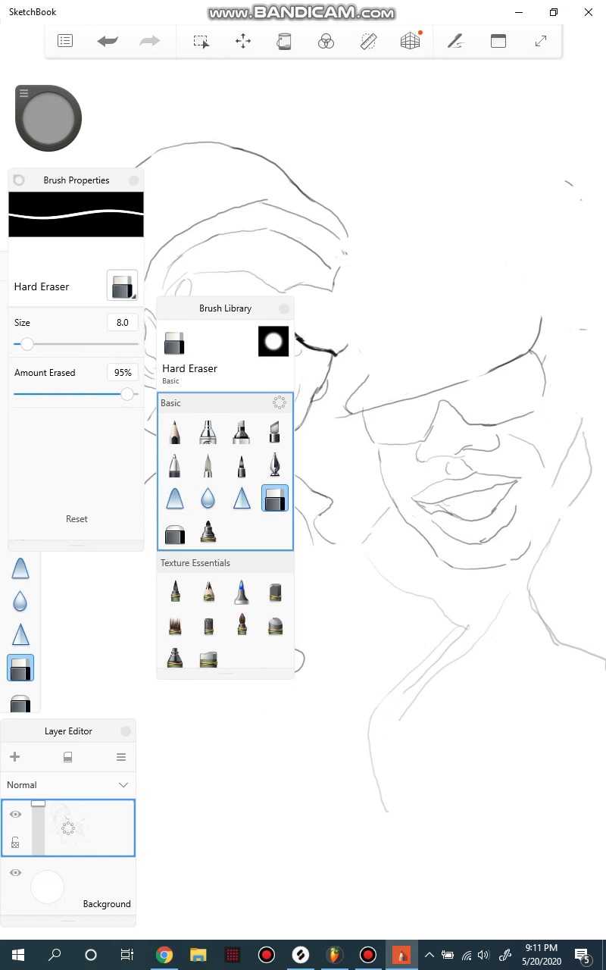
pyautogui.press('e')
pyautogui.moveTo(380, 731); pyautogui.dragTo(403, 814)
pyautogui.moveTo(379, 726)
pyautogui.mouseDown()
pyautogui.moveTo(394, 700)
pyautogui.moveTo(421, 675)
pyautogui.mouseUp()
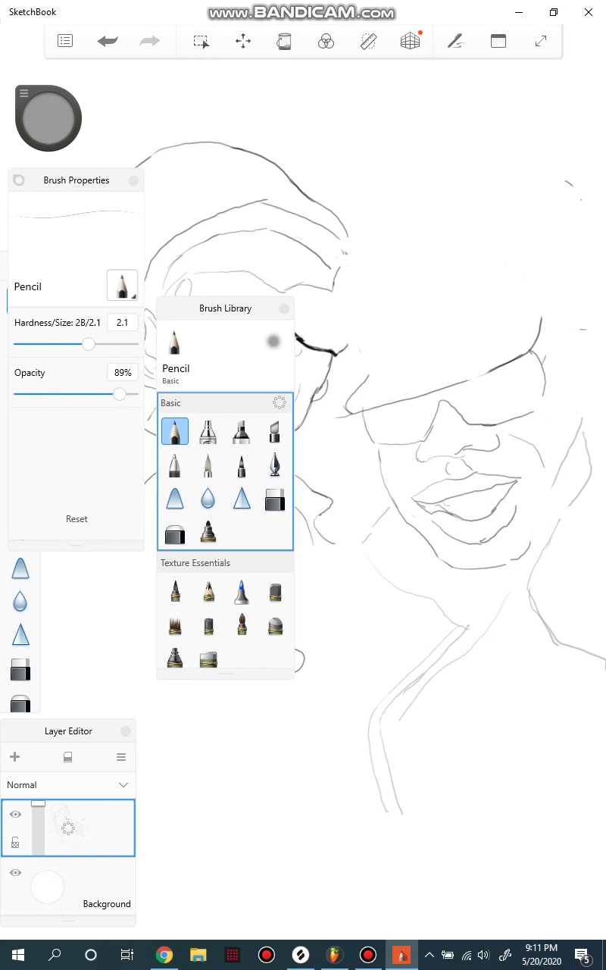
# Erase the upper part of the collar's outer line, redraw it to the corner below the chin, and remove the stray inner stroke.
pyautogui.press('e')
pyautogui.moveTo(385, 712); pyautogui.dragTo(464, 627)
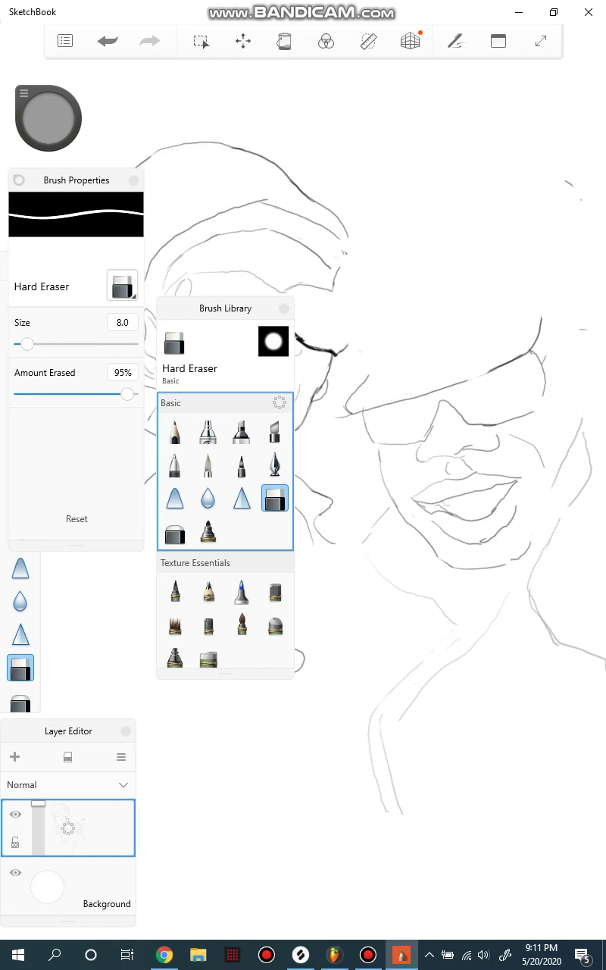
pyautogui.press('e')
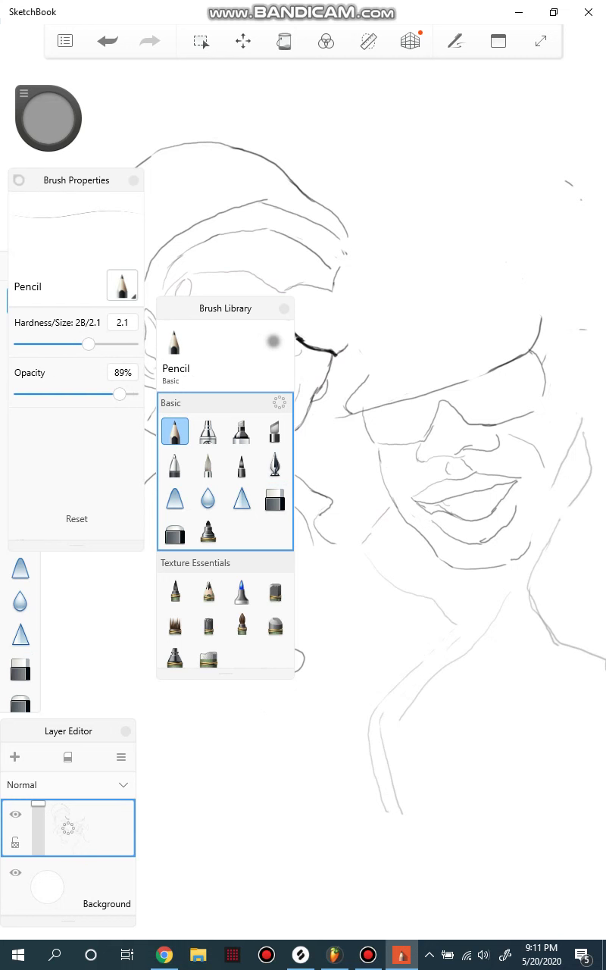
pyautogui.moveTo(388, 709)
pyautogui.mouseDown()
pyautogui.moveTo(465, 629)
pyautogui.moveTo(464, 621)
pyautogui.moveTo(450, 617)
pyautogui.mouseUp()
pyautogui.press('e')
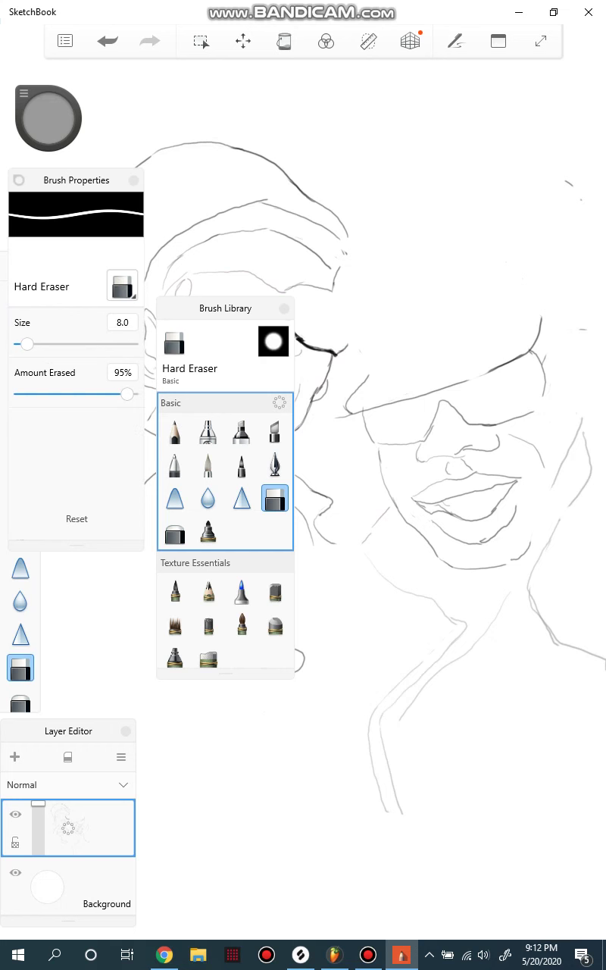
pyautogui.moveTo(453, 662); pyautogui.dragTo(478, 642)
pyautogui.press('e')
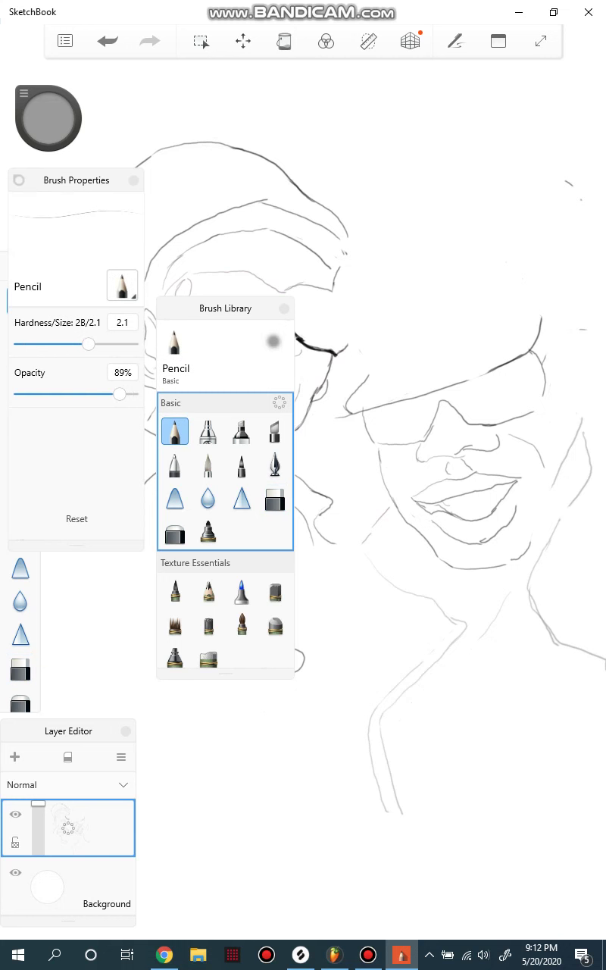
# Draw a curved neckline from the jaw into the collar, erase the old stroke inside it, and move the Brush Library off the other face.
pyautogui.moveTo(518, 571)
pyautogui.mouseDown()
pyautogui.moveTo(507, 632)
pyautogui.moveTo(481, 668)
pyautogui.moveTo(418, 697)
pyautogui.moveTo(393, 717)
pyautogui.moveTo(383, 744)
pyautogui.mouseUp()
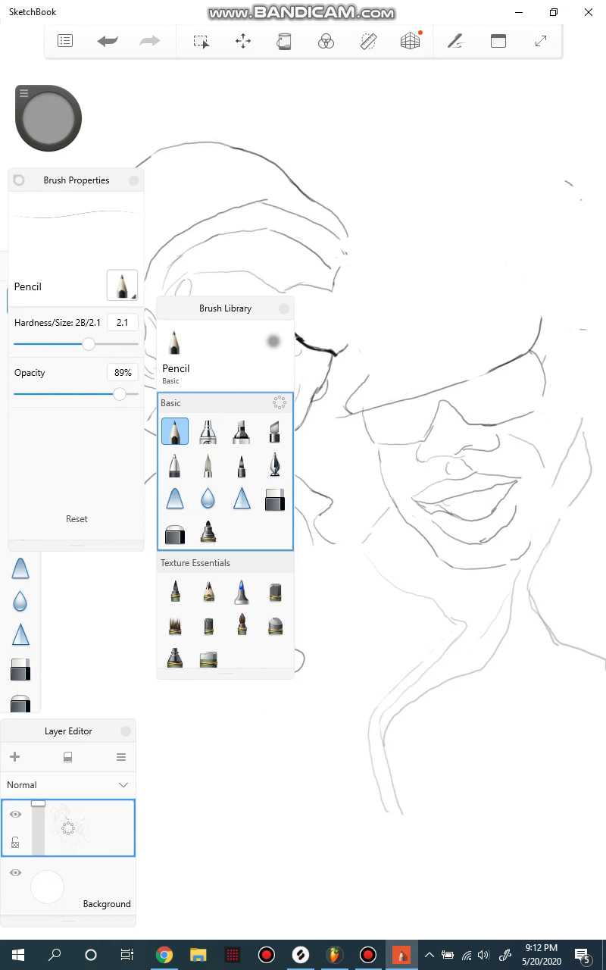
pyautogui.click(274, 496)
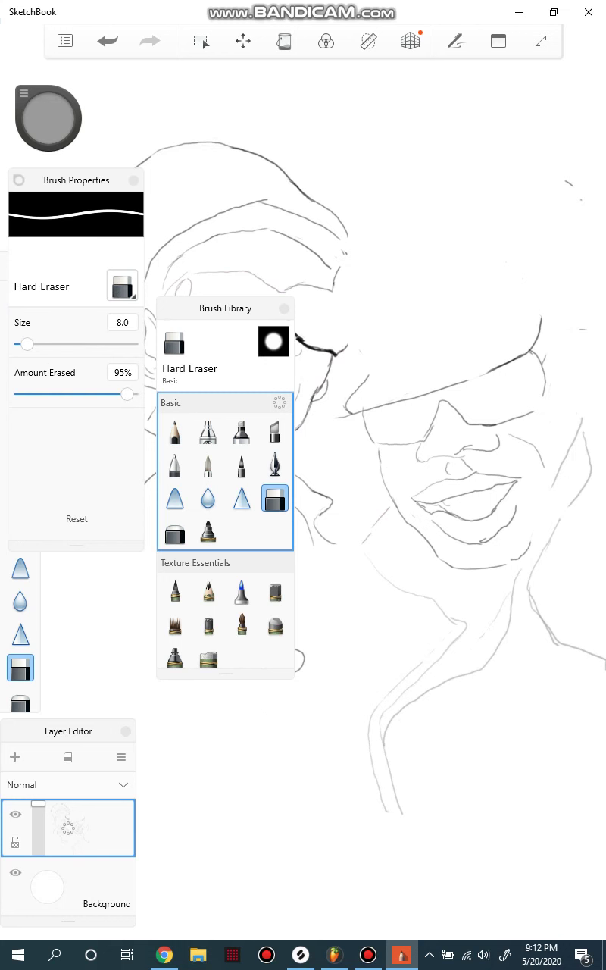
pyautogui.moveTo(499, 607); pyautogui.dragTo(495, 620)
pyautogui.moveTo(225, 308); pyautogui.dragTo(161, 555)
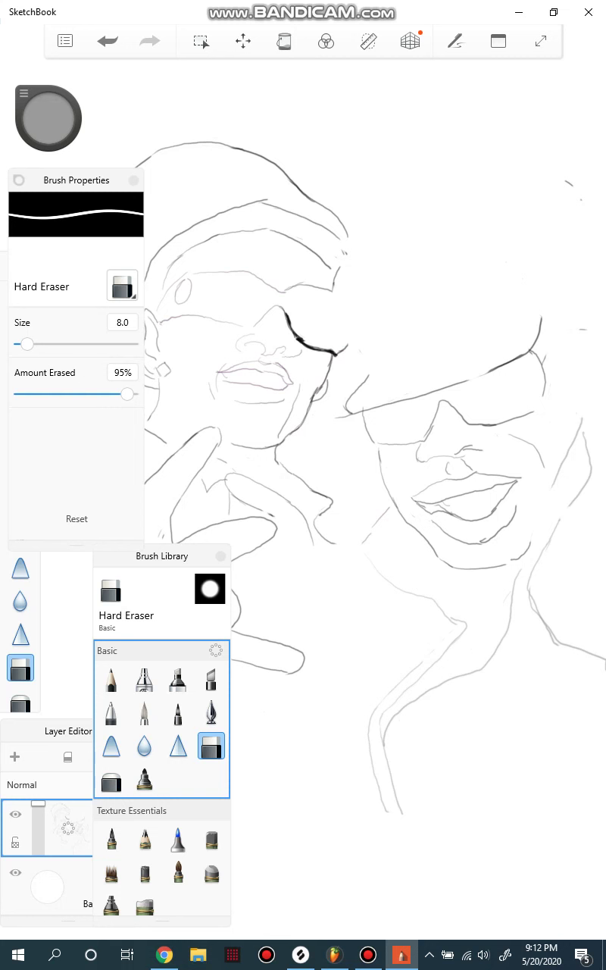
# Touch up the capped figure's nose and redraw the lower edge of the sunglasses beside it with the Pencil.
pyautogui.click(111, 679)
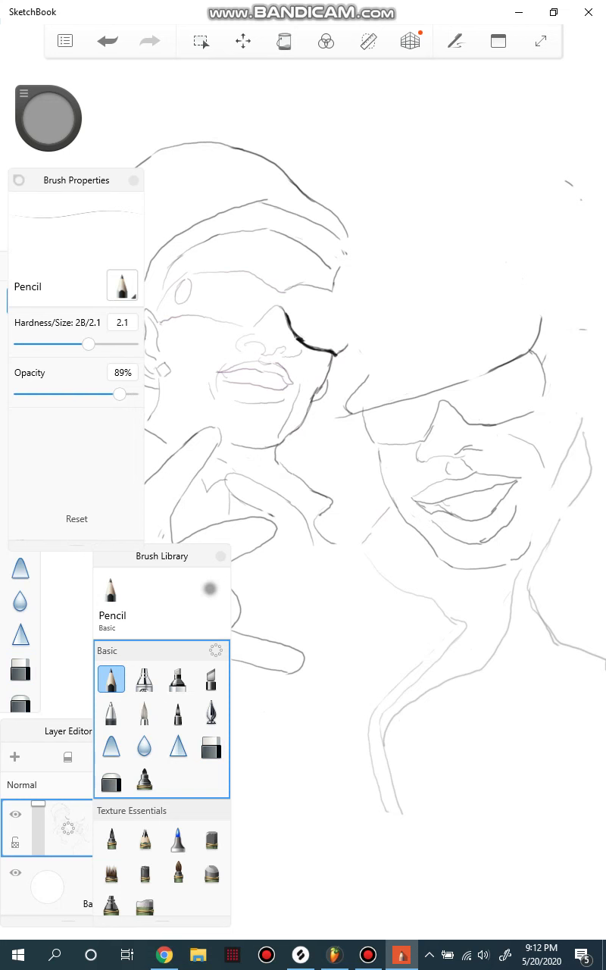
pyautogui.moveTo(490, 446); pyautogui.dragTo(478, 451)
pyautogui.click(211, 747)
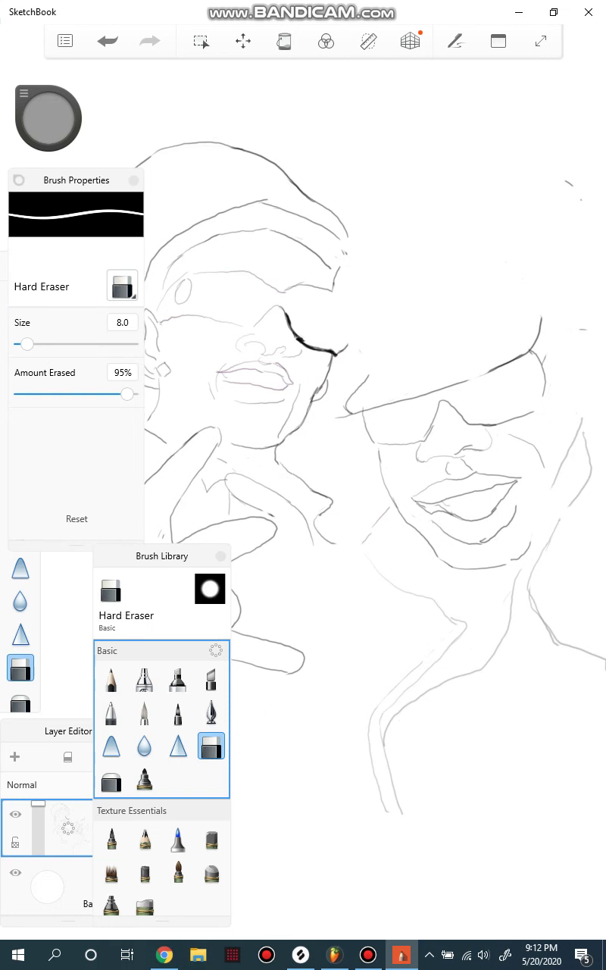
pyautogui.moveTo(464, 420)
pyautogui.mouseDown()
pyautogui.moveTo(450, 404)
pyautogui.moveTo(484, 423)
pyautogui.moveTo(504, 424)
pyautogui.mouseUp()
pyautogui.press('e')
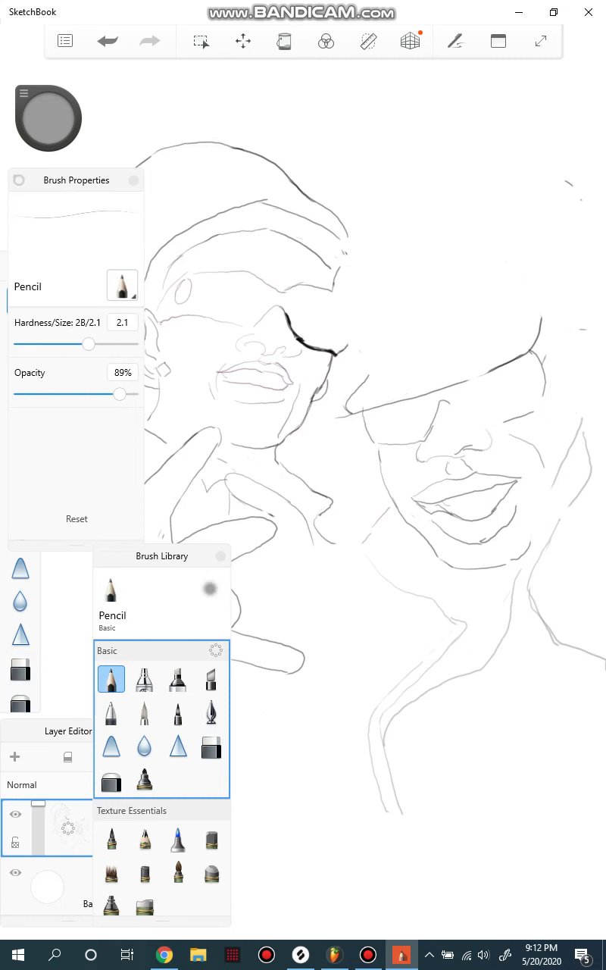
pyautogui.moveTo(454, 413)
pyautogui.mouseDown()
pyautogui.moveTo(489, 427)
pyautogui.moveTo(503, 422)
pyautogui.mouseUp()
# Erase the capped figure's long cheek line and replace it with a short, light curve starting beside the nose.
pyautogui.click(212, 747)
pyautogui.moveTo(539, 454)
pyautogui.mouseDown()
pyautogui.moveTo(513, 436)
pyautogui.moveTo(544, 468)
pyautogui.mouseUp()
pyautogui.click(111, 680)
pyautogui.moveTo(503, 450); pyautogui.dragTo(533, 462)
# Erase the pointed contour outside the capped figure's cheek and sketch new lines for the side of the face and the area behind it.
pyautogui.click(211, 747)
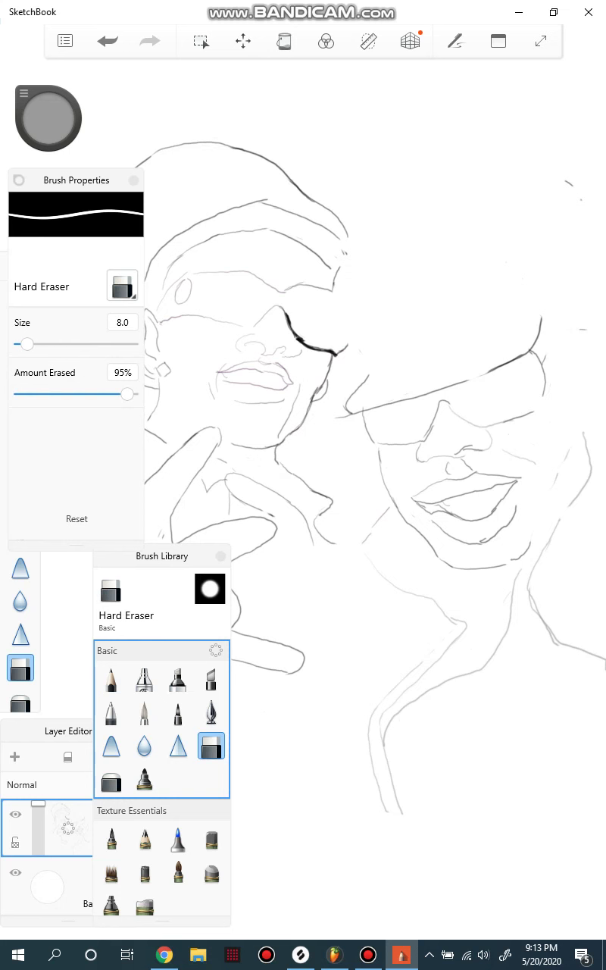
pyautogui.moveTo(569, 450)
pyautogui.mouseDown()
pyautogui.moveTo(564, 461)
pyautogui.moveTo(588, 448)
pyautogui.mouseUp()
pyautogui.click(112, 679)
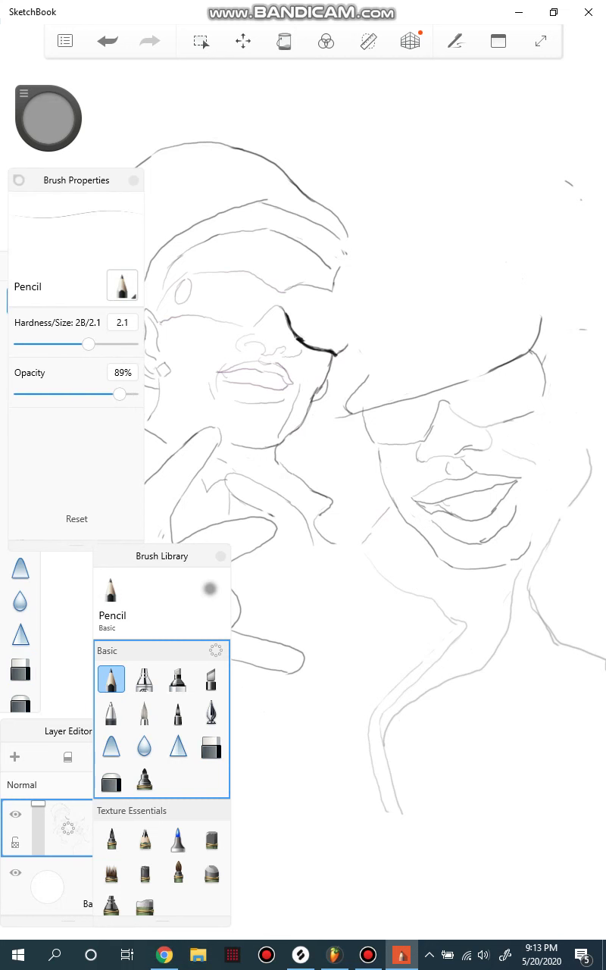
pyautogui.moveTo(550, 455)
pyautogui.mouseDown()
pyautogui.moveTo(544, 513)
pyautogui.moveTo(560, 484)
pyautogui.moveTo(605, 447)
pyautogui.mouseUp()
pyautogui.click(211, 747)
pyautogui.moveTo(596, 464)
pyautogui.mouseDown()
pyautogui.moveTo(604, 456)
pyautogui.moveTo(565, 480)
pyautogui.moveTo(590, 457)
pyautogui.moveTo(587, 449)
pyautogui.mouseUp()
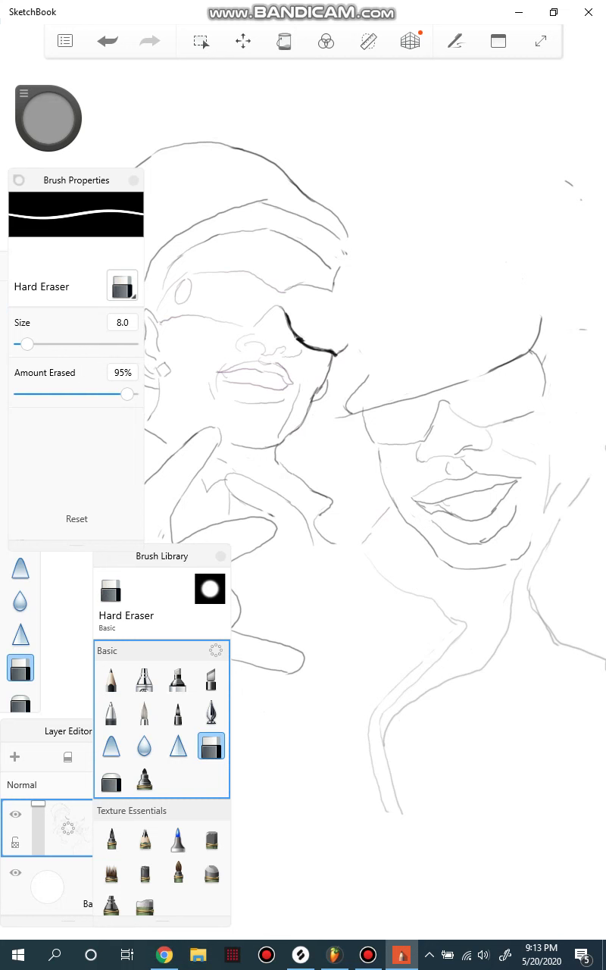
pyautogui.click(112, 680)
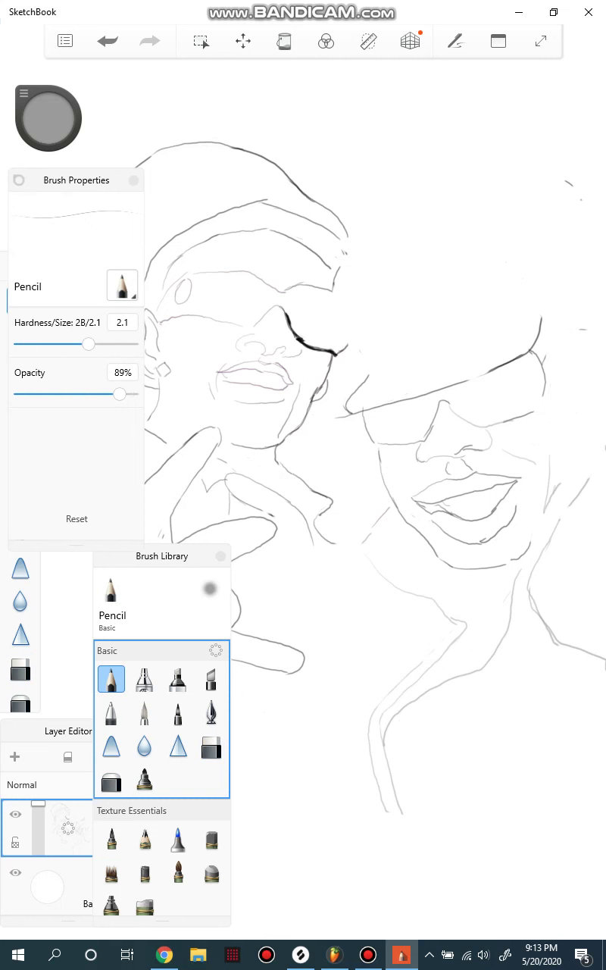
pyautogui.moveTo(561, 481); pyautogui.dragTo(590, 467)
# Sketch the ear's front edge beside the cap's brim and erase the excess of its lower line.
pyautogui.moveTo(543, 363)
pyautogui.mouseDown()
pyautogui.moveTo(555, 337)
pyautogui.moveTo(559, 363)
pyautogui.moveTo(588, 394)
pyautogui.mouseUp()
pyautogui.click(211, 747)
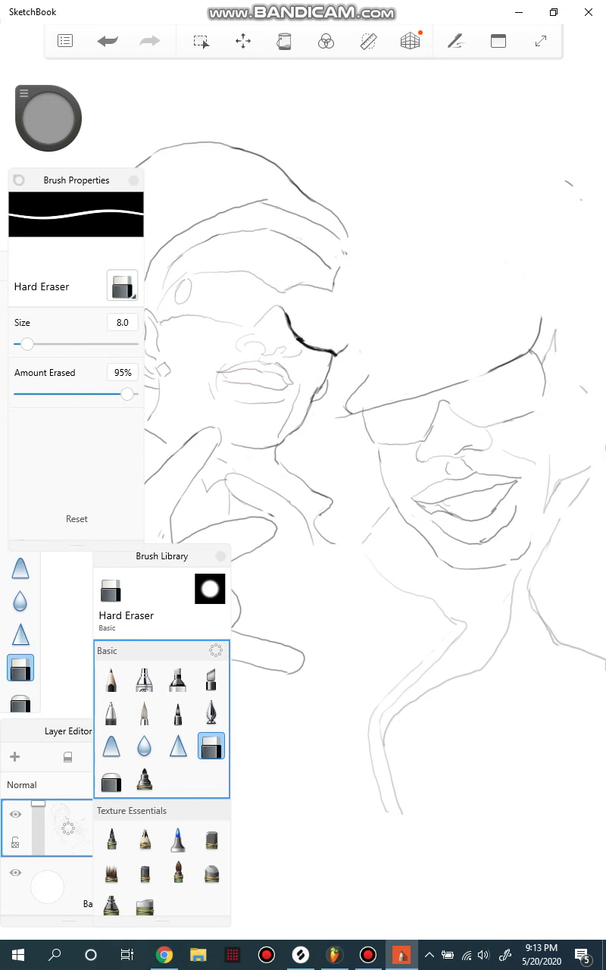
pyautogui.click(111, 679)
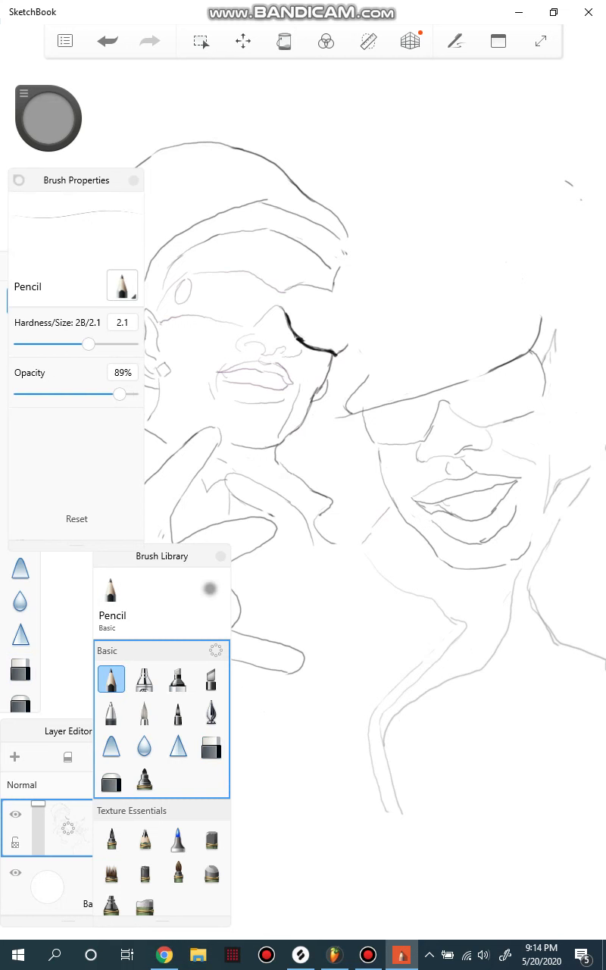
pyautogui.moveTo(552, 365); pyautogui.dragTo(597, 416)
pyautogui.click(211, 747)
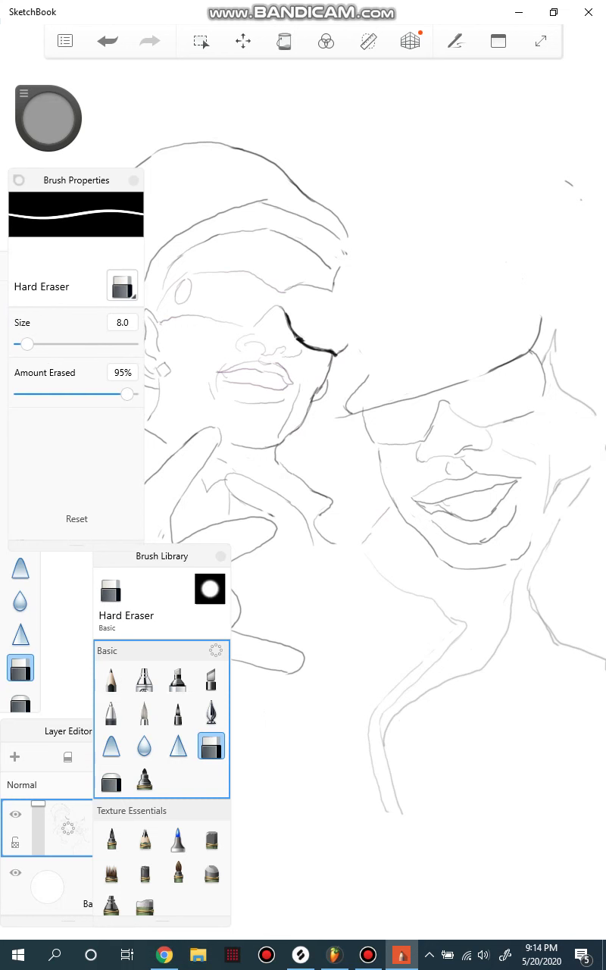
pyautogui.moveTo(568, 395)
pyautogui.mouseDown()
pyautogui.moveTo(596, 415)
pyautogui.moveTo(555, 377)
pyautogui.mouseUp()
# Draw the ear's outer contour, erase the oversized attempt, and redraw it as a smaller rounded loop beside the cap.
pyautogui.click(111, 680)
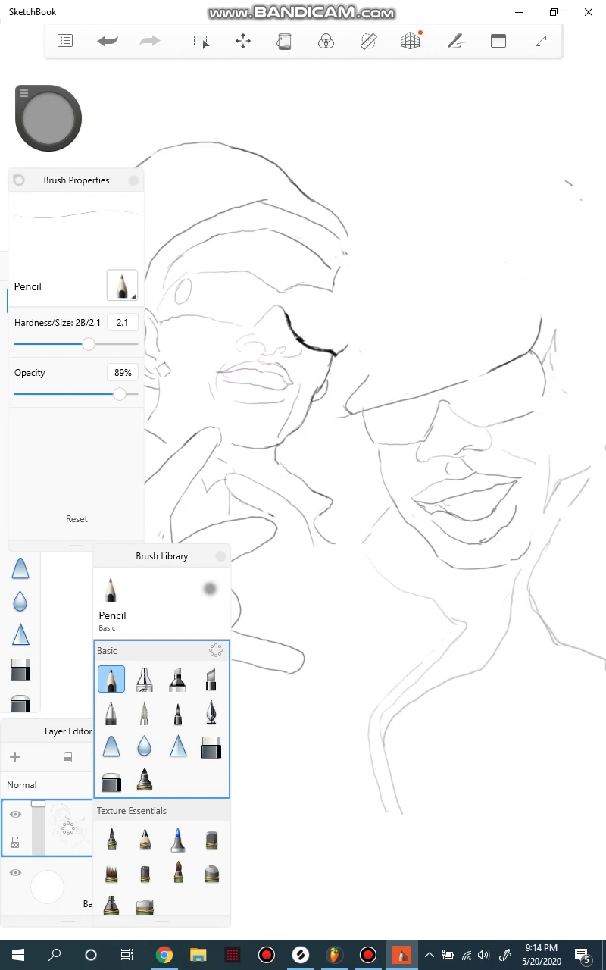
pyautogui.moveTo(553, 330)
pyautogui.mouseDown()
pyautogui.moveTo(572, 319)
pyautogui.moveTo(593, 319)
pyautogui.moveTo(599, 326)
pyautogui.moveTo(587, 331)
pyautogui.moveTo(580, 352)
pyautogui.moveTo(604, 379)
pyautogui.mouseUp()
pyautogui.click(212, 746)
pyautogui.moveTo(605, 379)
pyautogui.mouseDown()
pyautogui.moveTo(596, 321)
pyautogui.moveTo(579, 349)
pyautogui.moveTo(594, 319)
pyautogui.mouseUp()
pyautogui.click(600, 372)
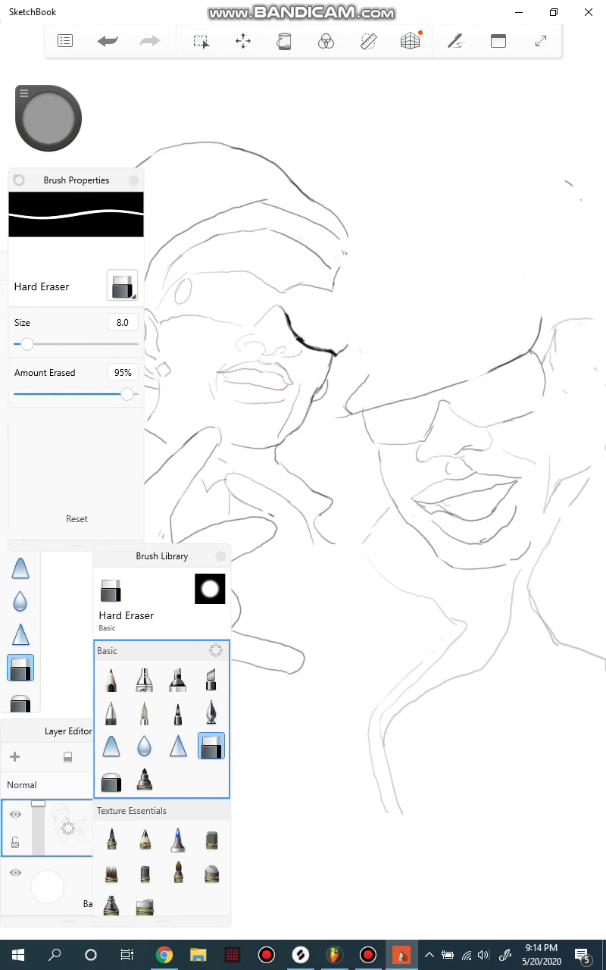
pyautogui.moveTo(593, 318); pyautogui.dragTo(568, 321)
pyautogui.click(111, 678)
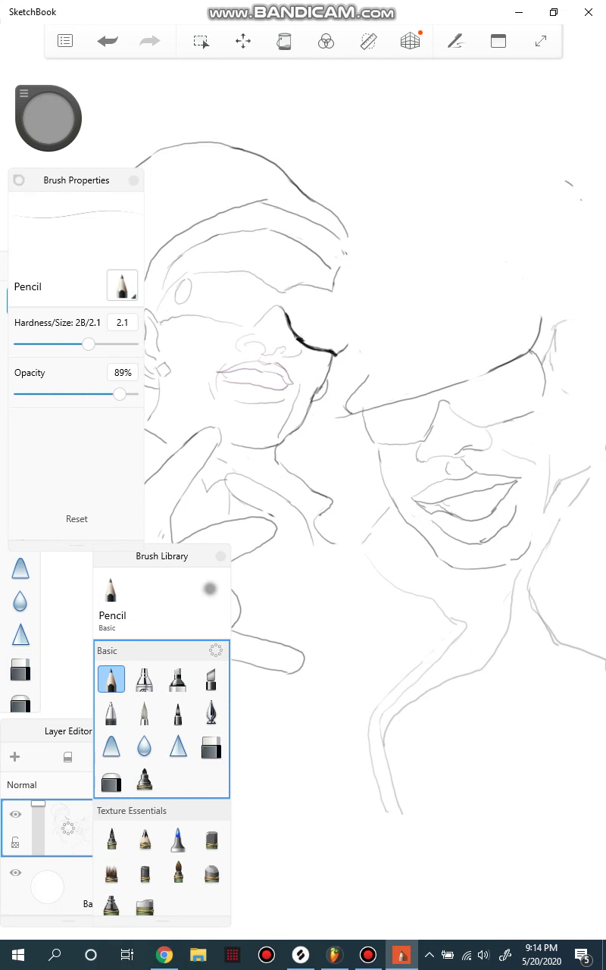
pyautogui.moveTo(566, 325)
pyautogui.mouseDown()
pyautogui.moveTo(603, 386)
pyautogui.moveTo(600, 394)
pyautogui.moveTo(557, 400)
pyautogui.mouseUp()
# Outline the cap's rounded crown with a small button on top, and redraw the brim's far end to meet the back of the cap.
pyautogui.moveTo(368, 375); pyautogui.dragTo(363, 349)
pyautogui.moveTo(357, 344)
pyautogui.mouseDown()
pyautogui.moveTo(338, 307)
pyautogui.moveTo(335, 274)
pyautogui.moveTo(401, 198)
pyautogui.moveTo(425, 191)
pyautogui.moveTo(417, 190)
pyautogui.moveTo(440, 197)
pyautogui.moveTo(476, 196)
pyautogui.moveTo(533, 228)
pyautogui.moveTo(539, 239)
pyautogui.mouseUp()
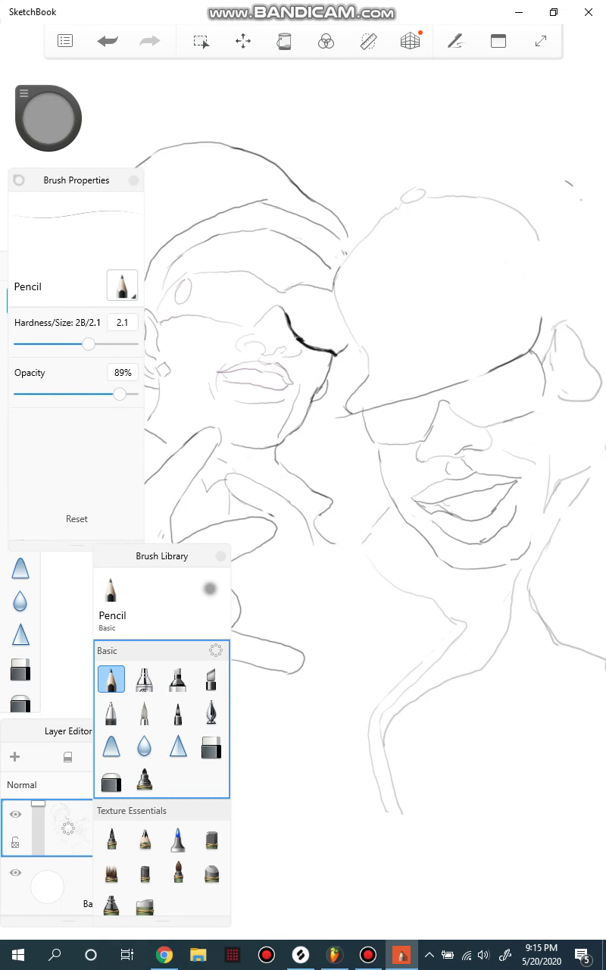
pyautogui.click(212, 746)
pyautogui.moveTo(469, 379)
pyautogui.mouseDown()
pyautogui.moveTo(535, 346)
pyautogui.moveTo(541, 316)
pyautogui.mouseUp()
pyautogui.press('e')
pyautogui.moveTo(462, 379)
pyautogui.mouseDown()
pyautogui.moveTo(534, 349)
pyautogui.moveTo(552, 309)
pyautogui.mouseUp()
pyautogui.moveTo(544, 308)
pyautogui.mouseDown()
pyautogui.moveTo(552, 278)
pyautogui.moveTo(534, 228)
pyautogui.mouseUp()
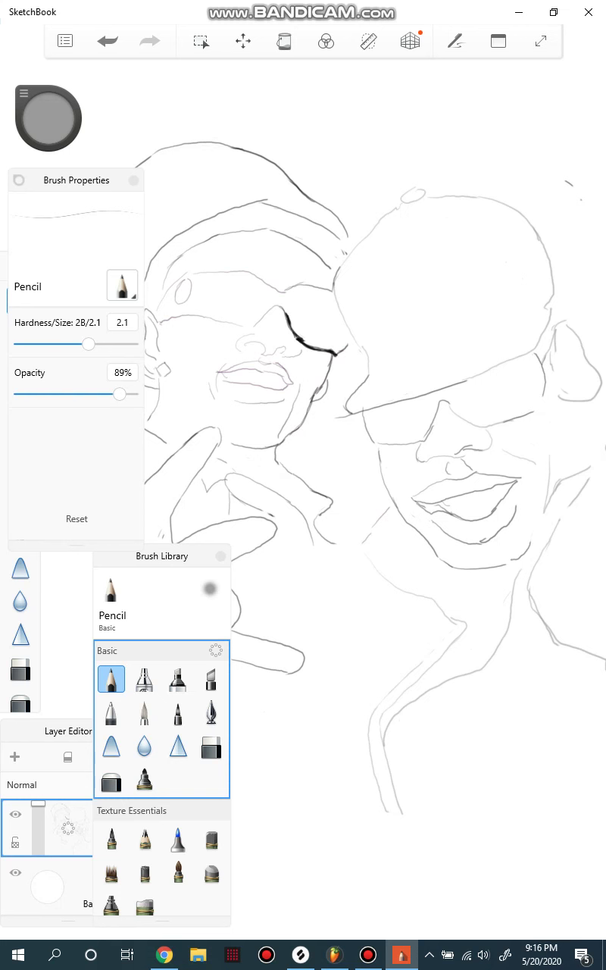
# Draw a neck line from the jaw down to the collar, then erase and redraw the adjoining side of the capped figure's jaw.
pyautogui.moveTo(435, 640)
pyautogui.mouseDown()
pyautogui.moveTo(425, 638)
pyautogui.moveTo(414, 557)
pyautogui.moveTo(395, 503)
pyautogui.moveTo(415, 528)
pyautogui.mouseUp()
pyautogui.click(212, 747)
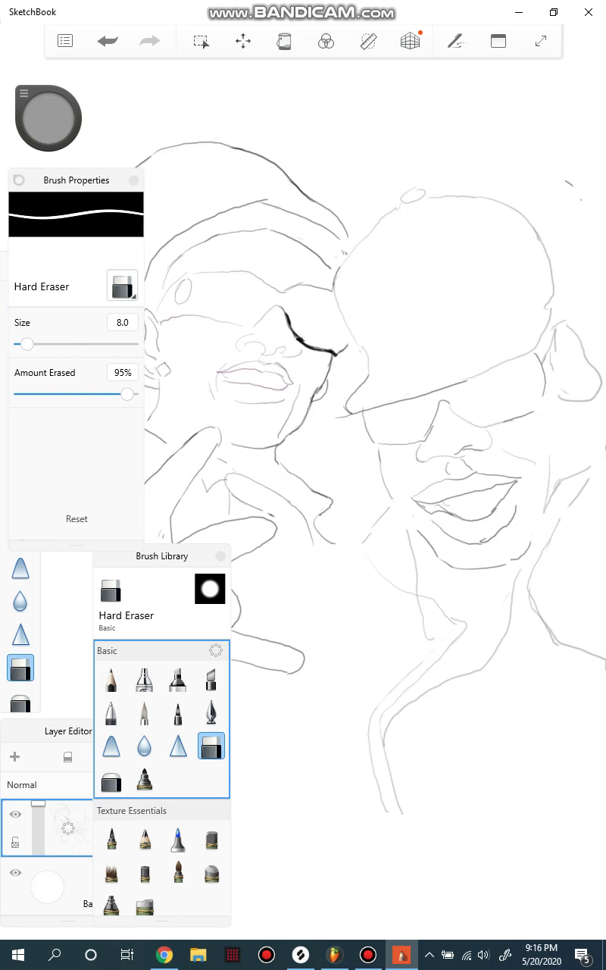
pyautogui.click(111, 678)
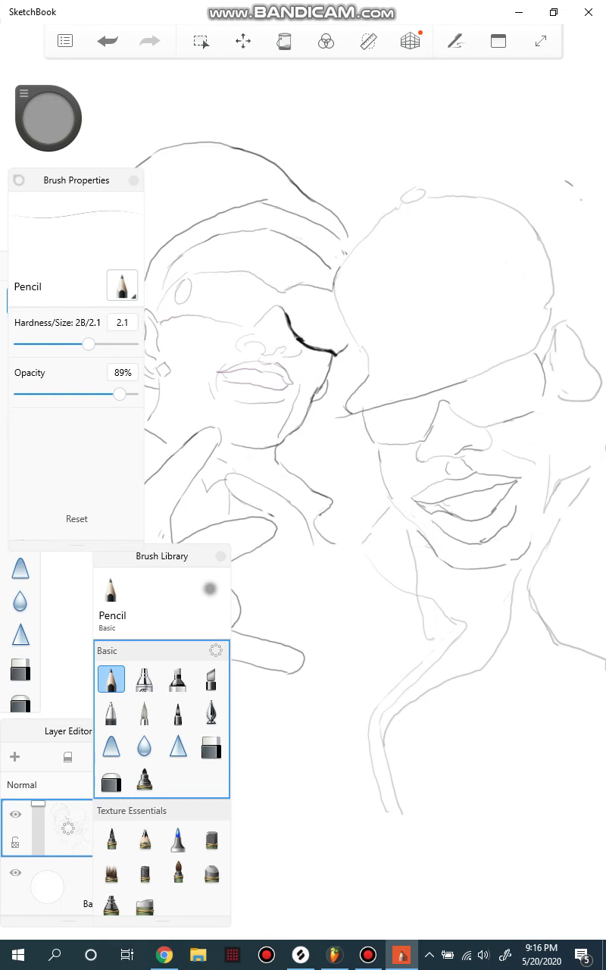
pyautogui.press('e')
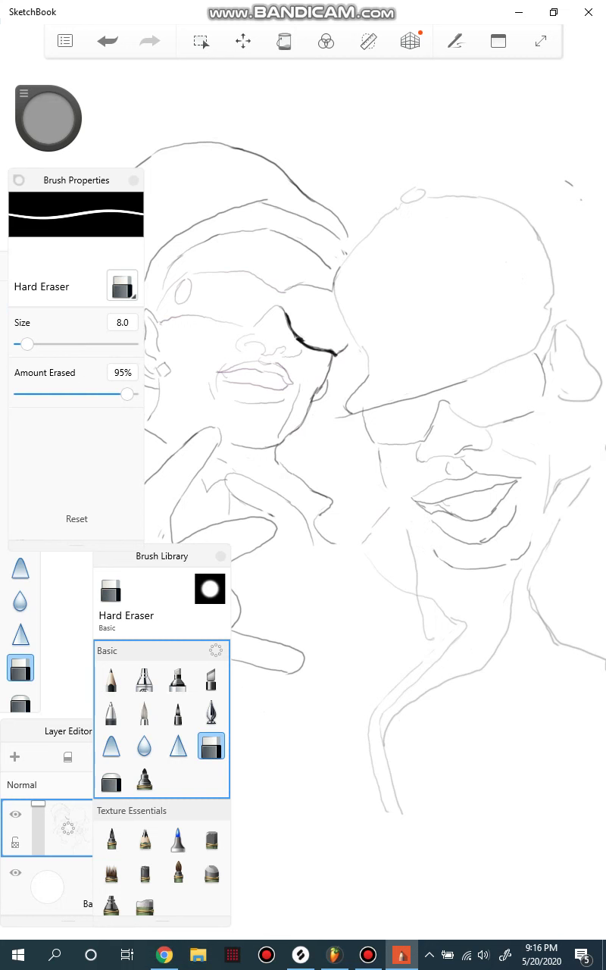
pyautogui.click(112, 678)
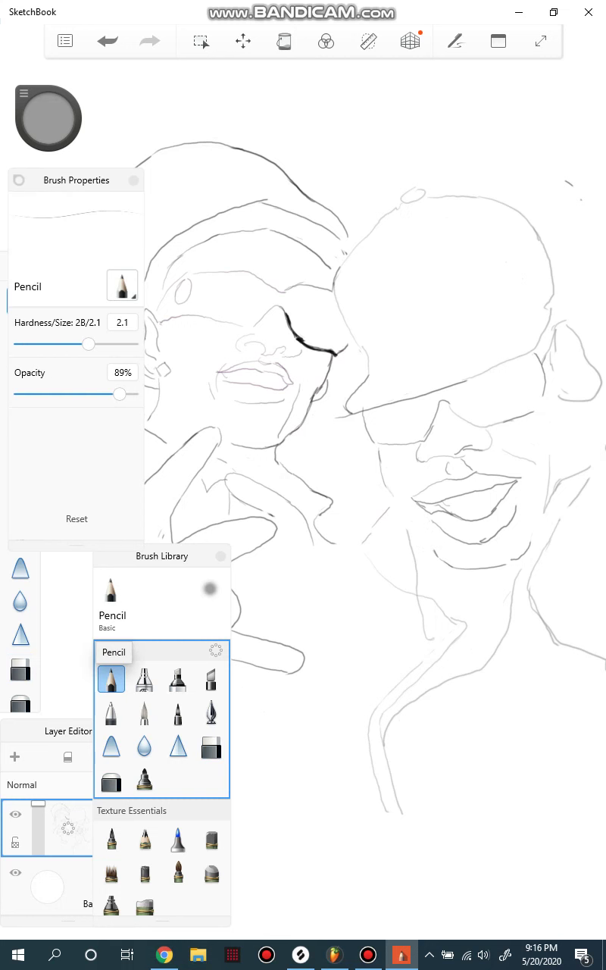
pyautogui.moveTo(386, 486); pyautogui.dragTo(458, 571)
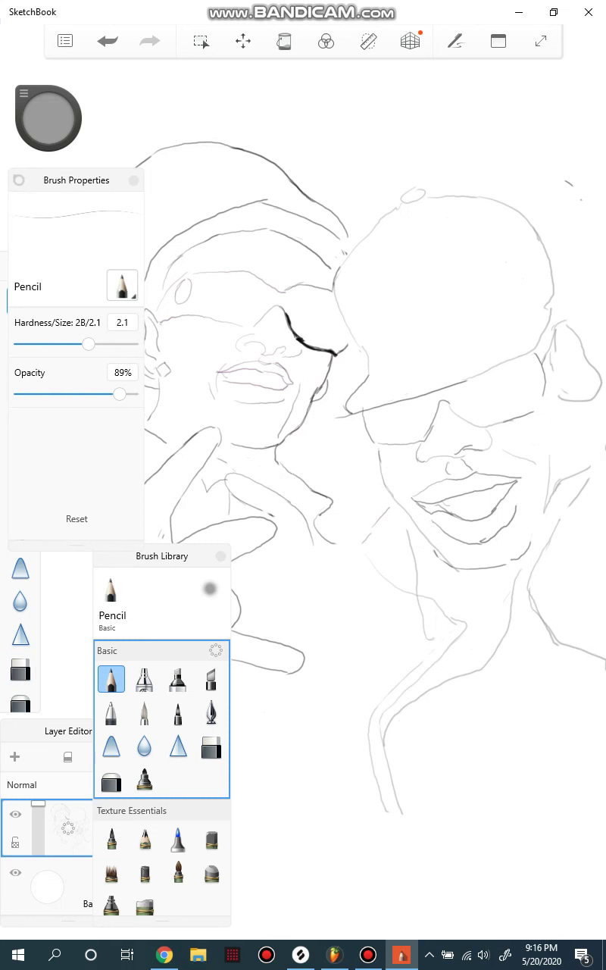
# Erase the bottom curve of the capped figure's chin and redraw it with the Pencil.
pyautogui.press('e')
pyautogui.moveTo(440, 563)
pyautogui.mouseDown()
pyautogui.moveTo(466, 570)
pyautogui.moveTo(504, 568)
pyautogui.moveTo(522, 557)
pyautogui.mouseUp()
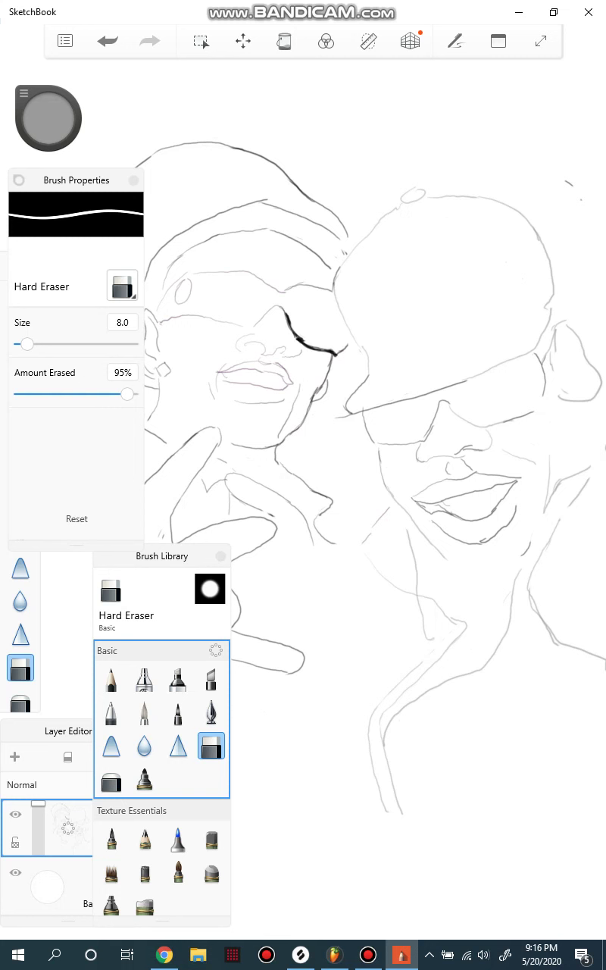
pyautogui.press('e')
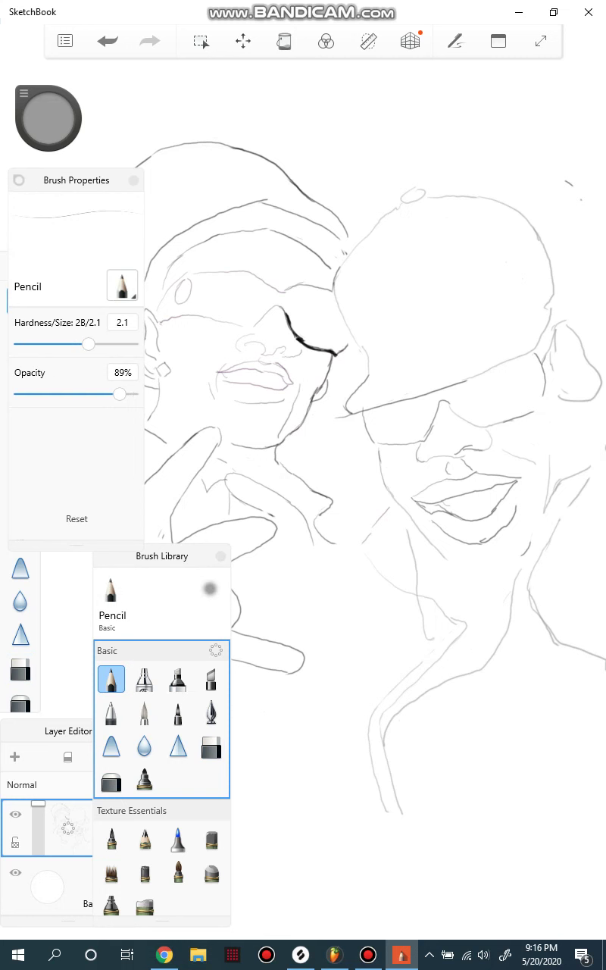
pyautogui.moveTo(447, 562)
pyautogui.mouseDown()
pyautogui.moveTo(485, 567)
pyautogui.moveTo(527, 545)
pyautogui.mouseUp()
# Redraw the neck line between jaw and collar and erase the older stroke next to it.
pyautogui.moveTo(428, 635)
pyautogui.mouseDown()
pyautogui.moveTo(418, 626)
pyautogui.moveTo(402, 523)
pyautogui.mouseUp()
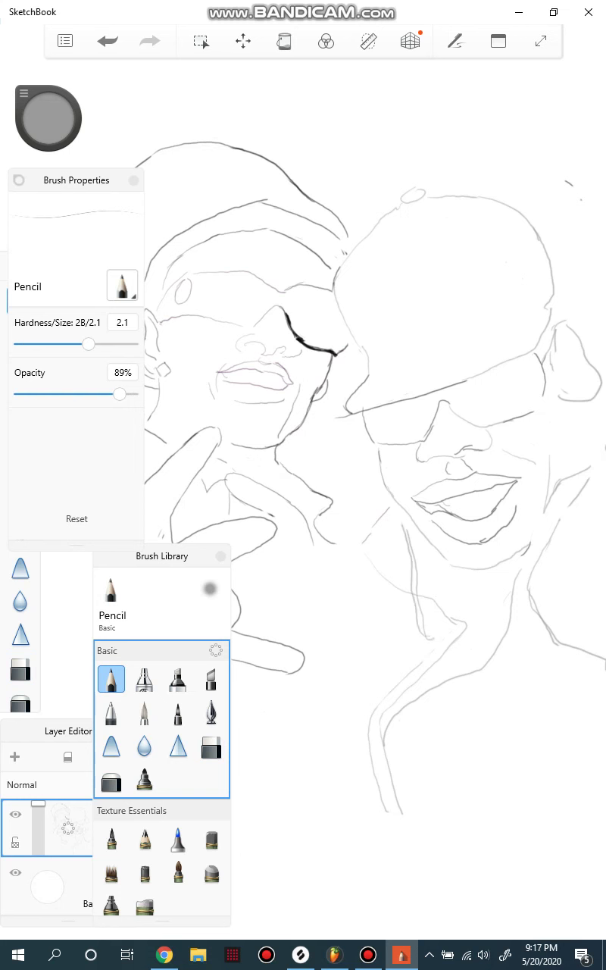
pyautogui.click(211, 746)
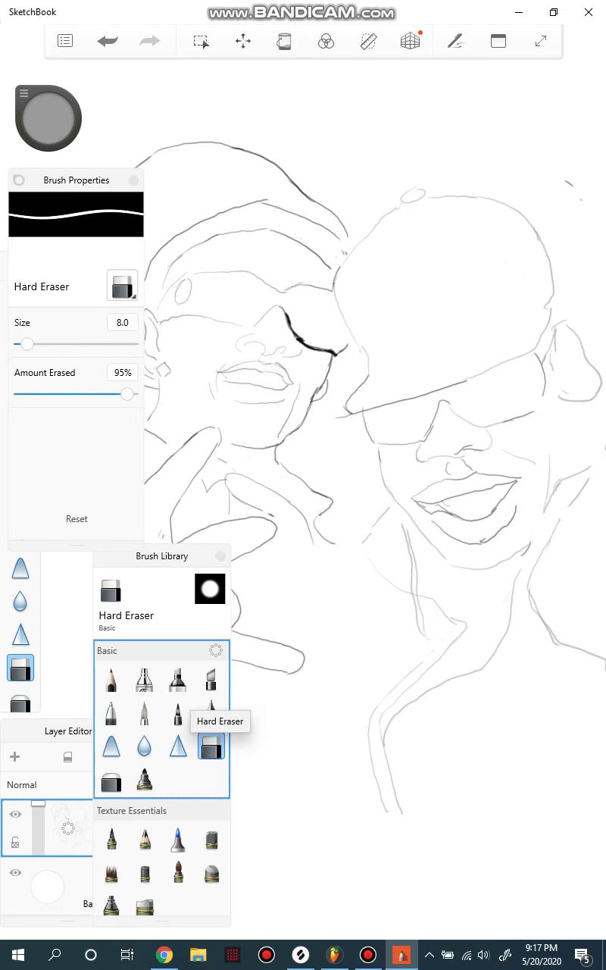
pyautogui.moveTo(423, 631); pyautogui.dragTo(406, 531)
pyautogui.click(111, 678)
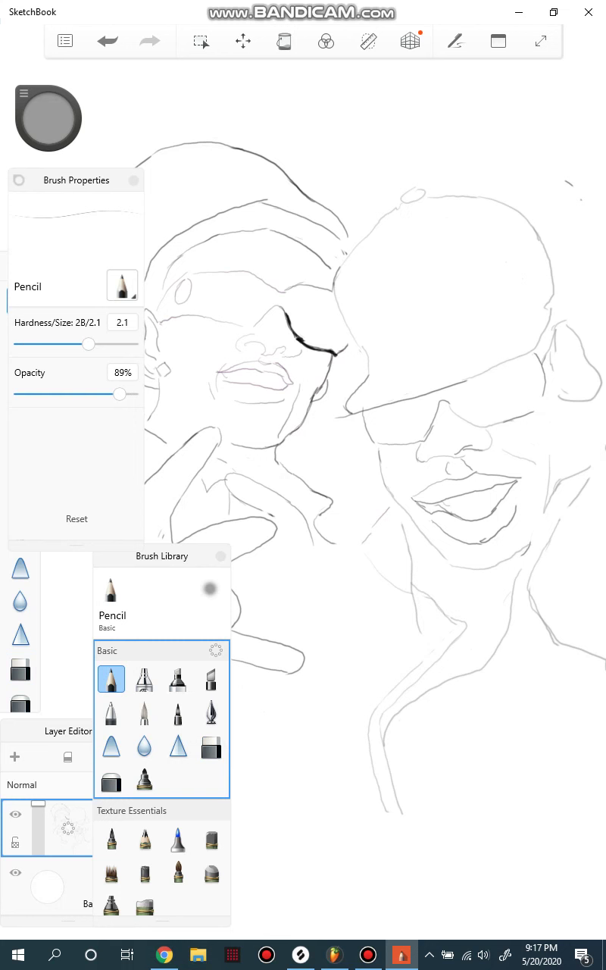
# Add strokes along the upper collar edge below the capped figure's neck, then erase that edge with the Hard Eraser and redraw it with the Pencil.
pyautogui.moveTo(447, 615); pyautogui.dragTo(463, 622)
pyautogui.moveTo(384, 708); pyautogui.dragTo(466, 623)
pyautogui.click(211, 747)
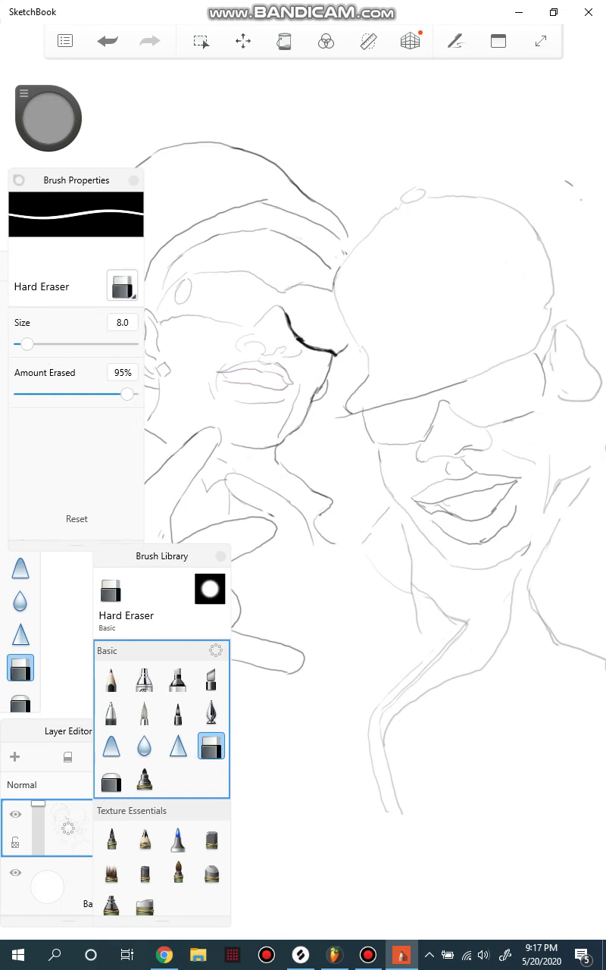
pyautogui.moveTo(383, 720)
pyautogui.mouseDown()
pyautogui.moveTo(388, 707)
pyautogui.moveTo(467, 621)
pyautogui.moveTo(414, 679)
pyautogui.mouseUp()
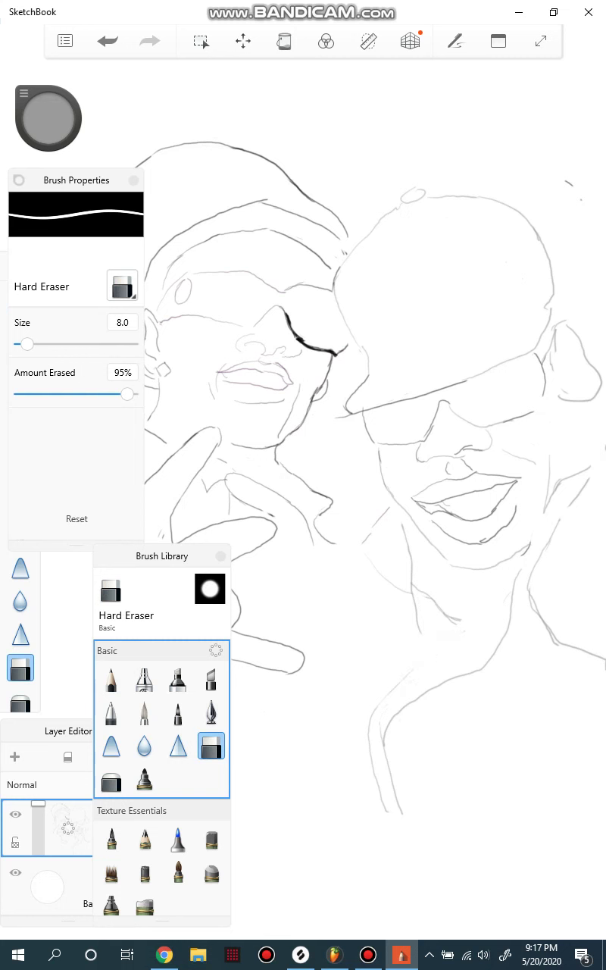
pyautogui.click(111, 679)
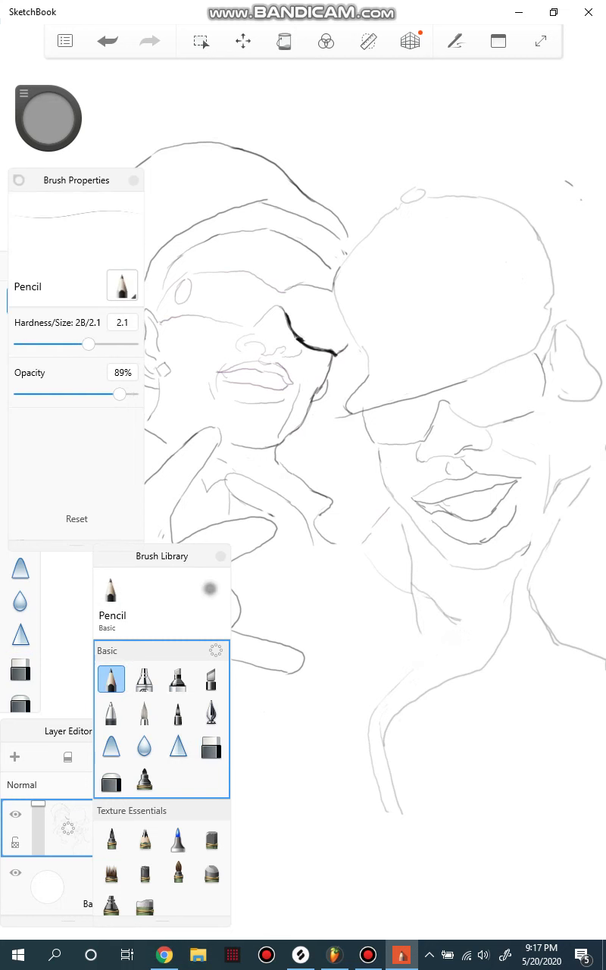
pyautogui.moveTo(382, 709); pyautogui.dragTo(467, 621)
pyautogui.click(368, 955)
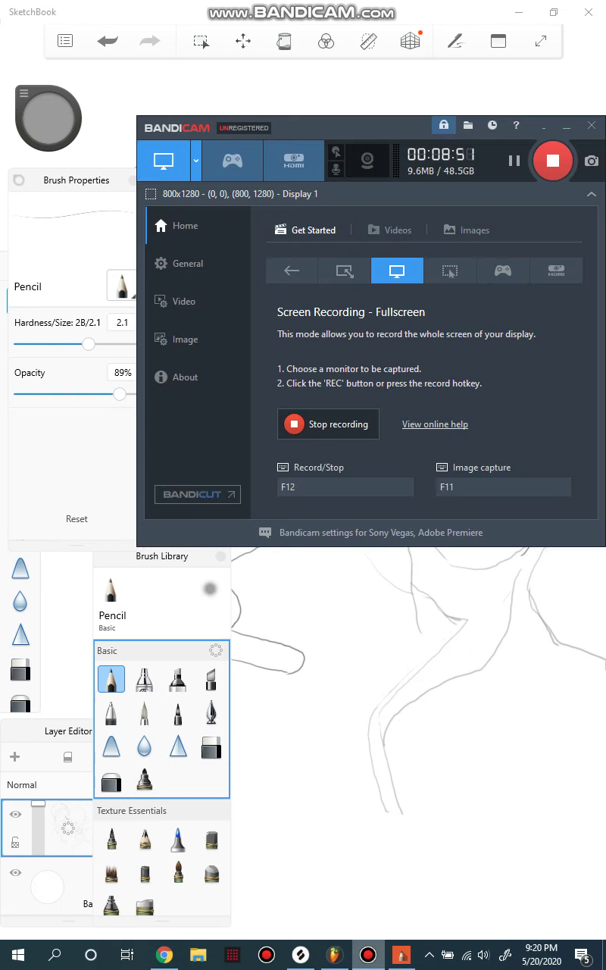
pyautogui.click(370, 957)
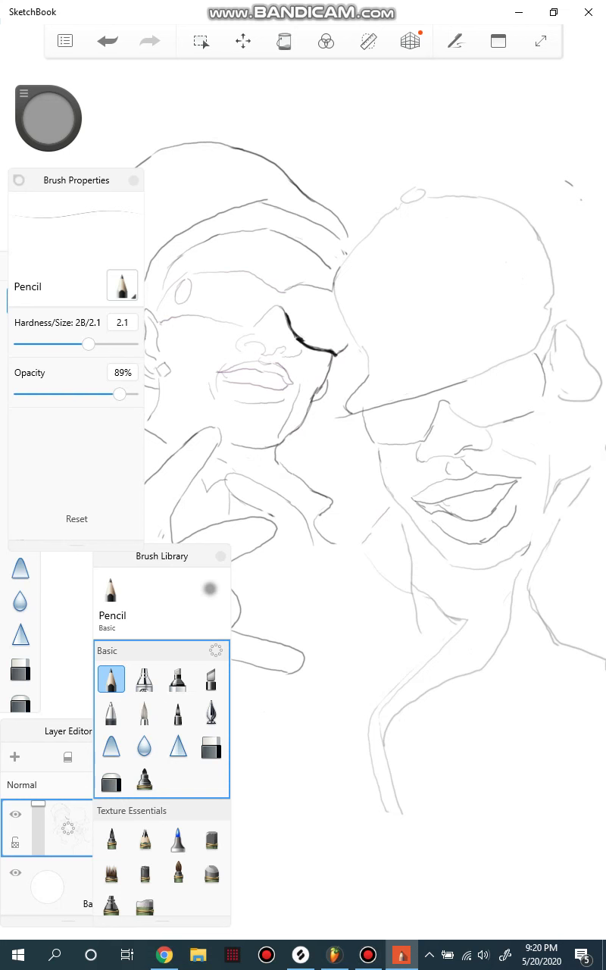
# Outline an interlocking LA logo with block serifs on the front of the cap, tilted to follow the crown.
pyautogui.moveTo(404, 293)
pyautogui.mouseDown()
pyautogui.moveTo(410, 324)
pyautogui.moveTo(404, 329)
pyautogui.moveTo(420, 322)
pyautogui.moveTo(420, 335)
pyautogui.moveTo(414, 326)
pyautogui.moveTo(407, 331)
pyautogui.moveTo(437, 331)
pyautogui.mouseUp()
pyautogui.moveTo(448, 327)
pyautogui.mouseDown()
pyautogui.moveTo(449, 337)
pyautogui.moveTo(472, 327)
pyautogui.moveTo(454, 292)
pyautogui.moveTo(446, 293)
pyautogui.moveTo(449, 303)
pyautogui.moveTo(428, 288)
pyautogui.moveTo(418, 291)
pyautogui.moveTo(419, 306)
pyautogui.moveTo(418, 296)
pyautogui.mouseUp()
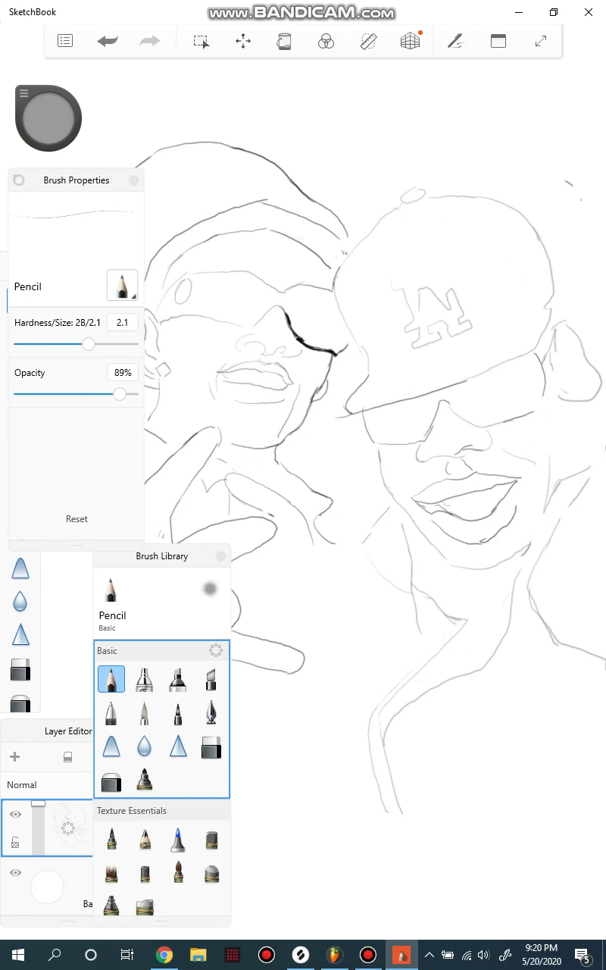
pyautogui.moveTo(394, 281); pyautogui.dragTo(423, 275)
pyautogui.moveTo(416, 303)
pyautogui.mouseDown()
pyautogui.moveTo(412, 288)
pyautogui.moveTo(417, 307)
pyautogui.moveTo(420, 284)
pyautogui.mouseUp()
pyautogui.moveTo(426, 309)
pyautogui.mouseDown()
pyautogui.moveTo(433, 314)
pyautogui.moveTo(427, 303)
pyautogui.moveTo(437, 311)
pyautogui.mouseUp()
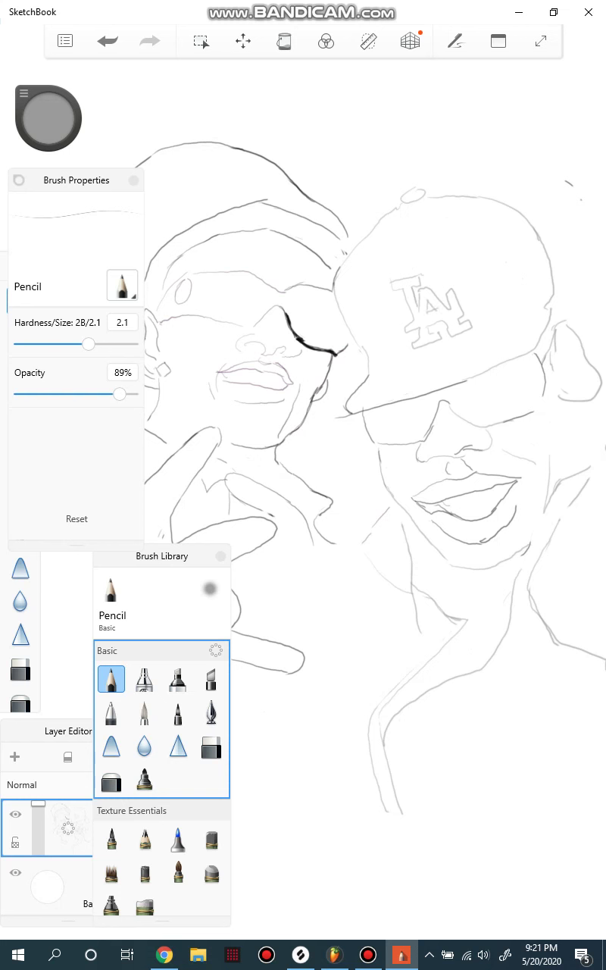